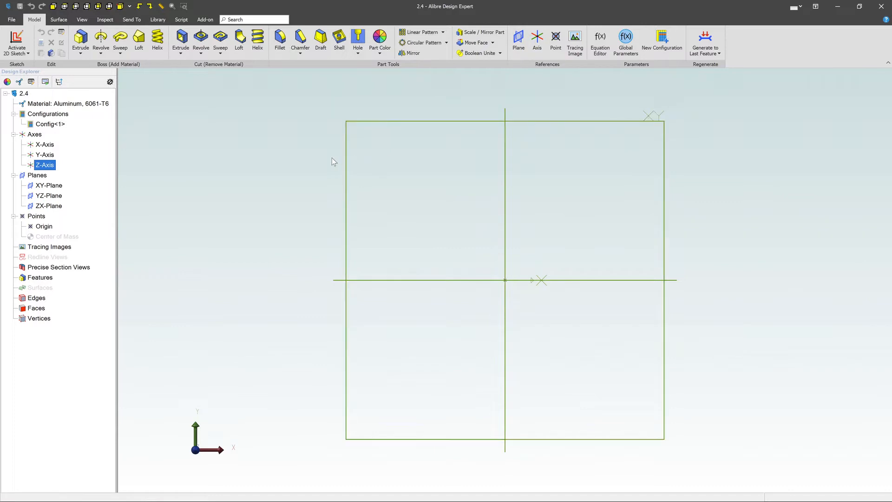
- Sketch a rectangle on the XY-Plane, above the X-axis and offset to the negative X side of the Y-axis, and finish the sketch
left_click(17, 42)
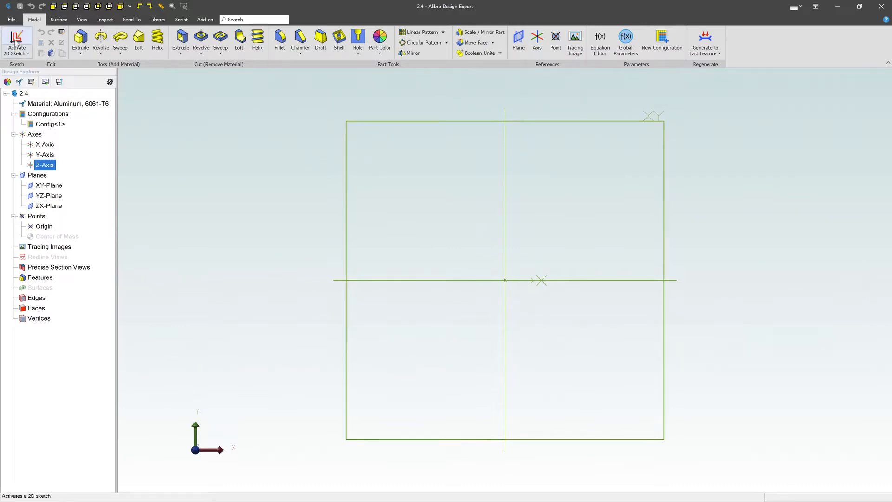
left_click(395, 120)
left_click(207, 40)
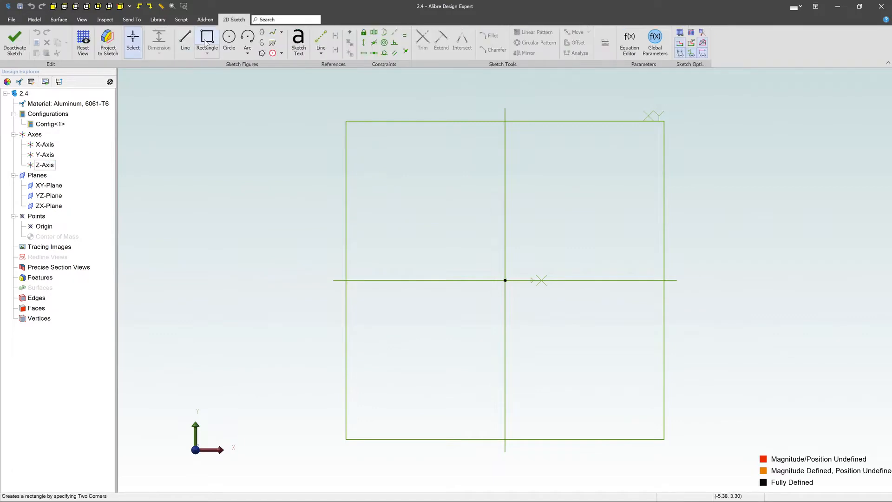
left_click(256, 139)
left_click(436, 255)
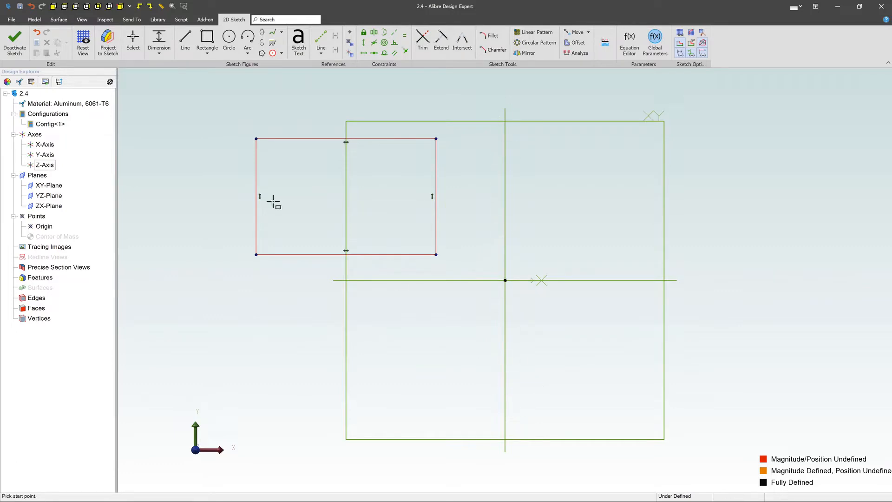
left_click(20, 44)
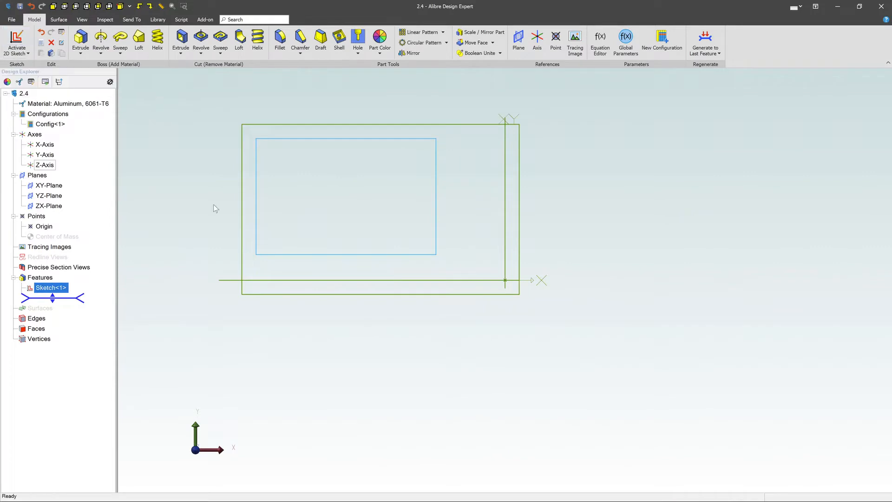
- Revolve the rectangle sketch 360° around the Y-Axis as a boss
left_click(100, 41)
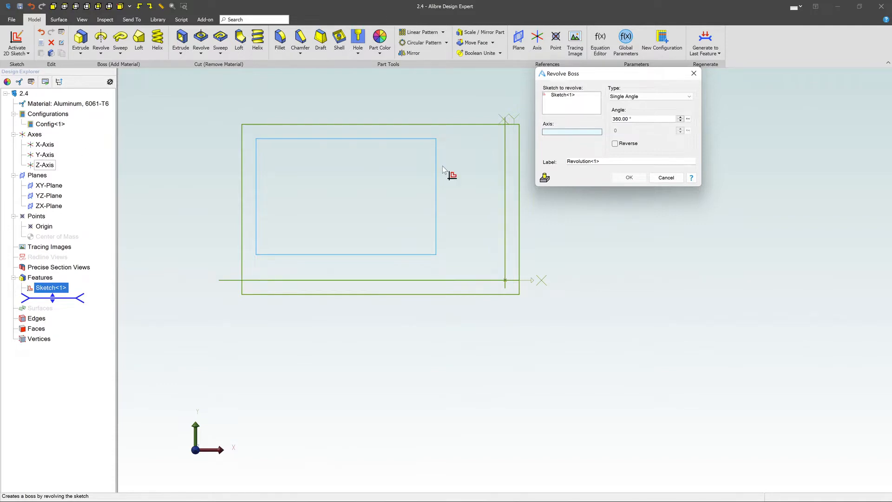
left_click(505, 139)
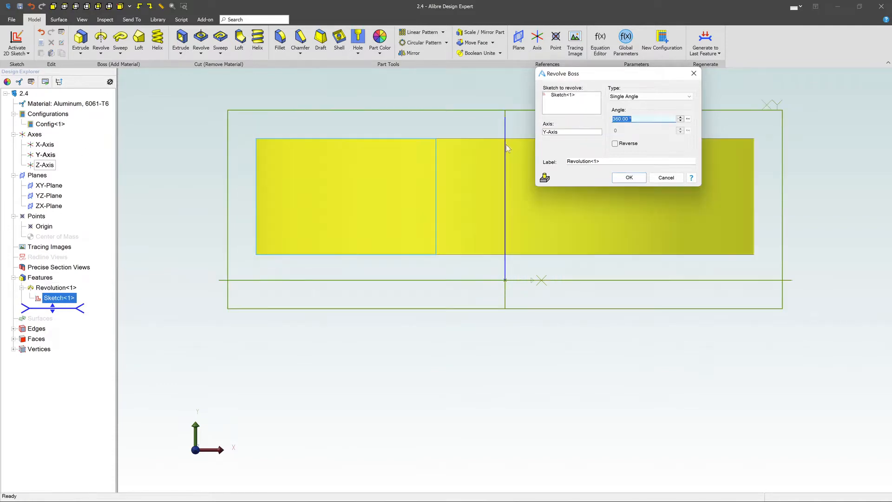
middle_click_drag(413, 311, 430, 327)
scroll(447, 355, "up", 3)
scroll(389, 328, "down", 5)
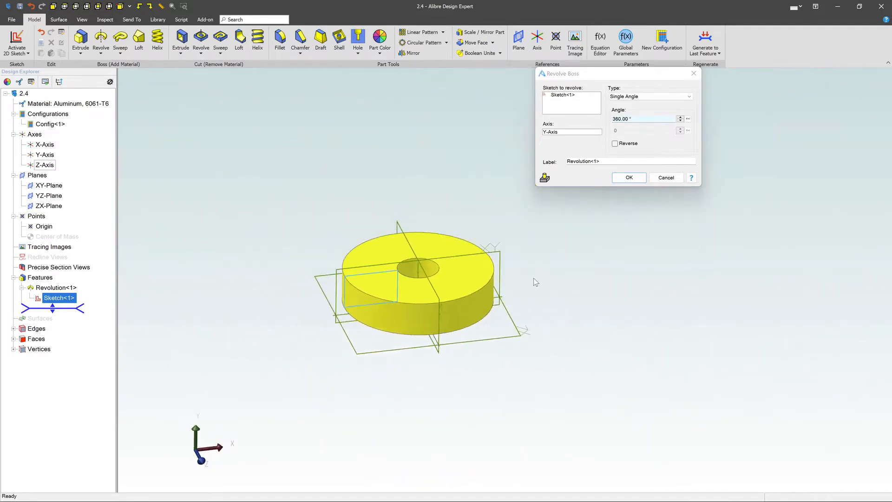
mouse_move(542, 262)
middle_mouse_down()
mouse_move(542, 278)
mouse_move(540, 269)
middle_mouse_up()
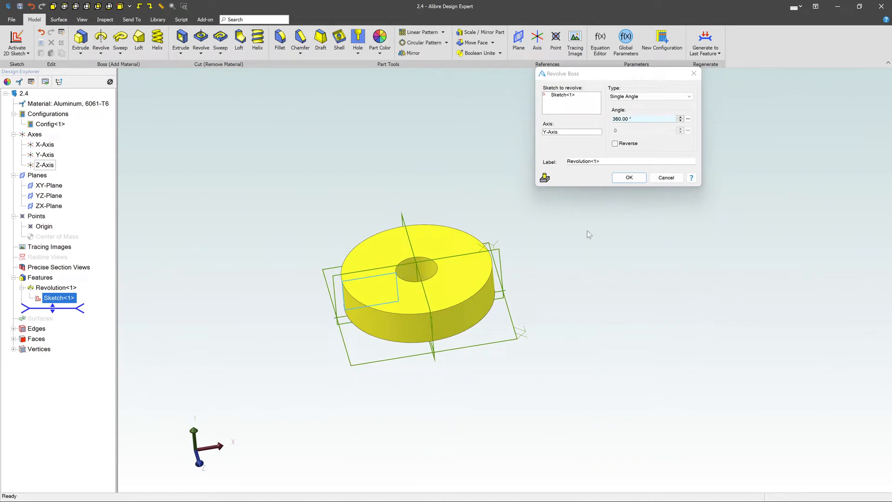
left_click(631, 180)
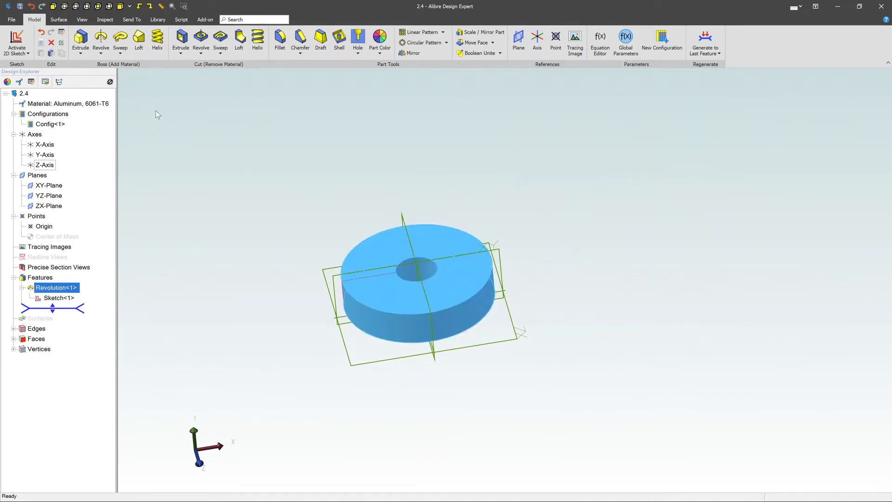
- Hide all reference geometry and display only the axes
left_click(81, 21)
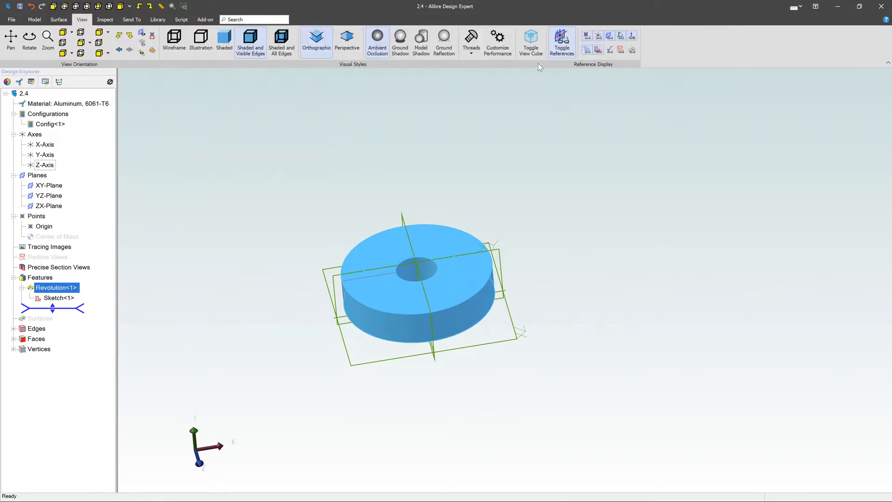
left_click(561, 54)
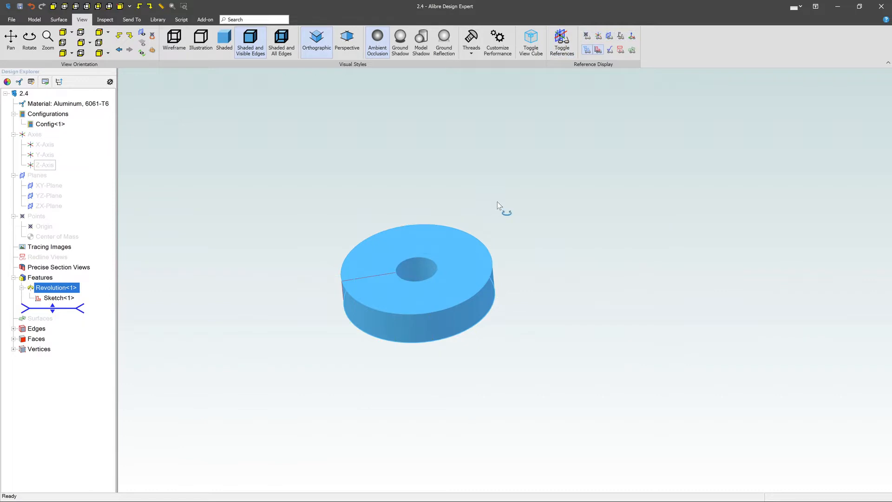
mouse_move(497, 202)
middle_mouse_down()
mouse_move(514, 198)
mouse_move(497, 211)
mouse_move(512, 209)
middle_mouse_up()
left_click(488, 239)
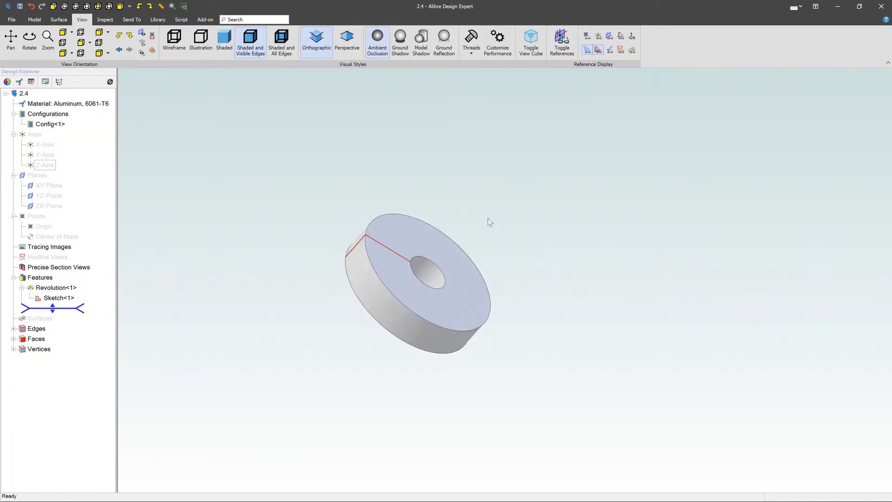
left_click(599, 35)
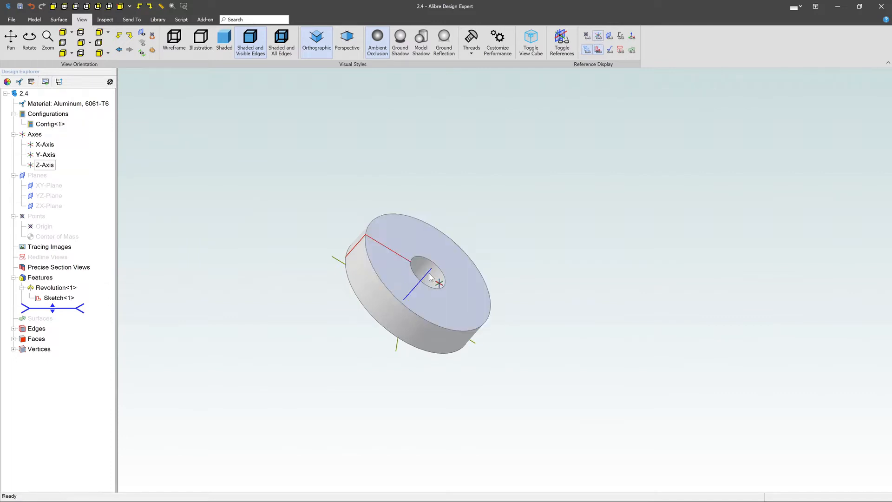
mouse_move(580, 307)
middle_mouse_down()
mouse_move(566, 295)
mouse_move(571, 288)
mouse_move(586, 299)
middle_mouse_up()
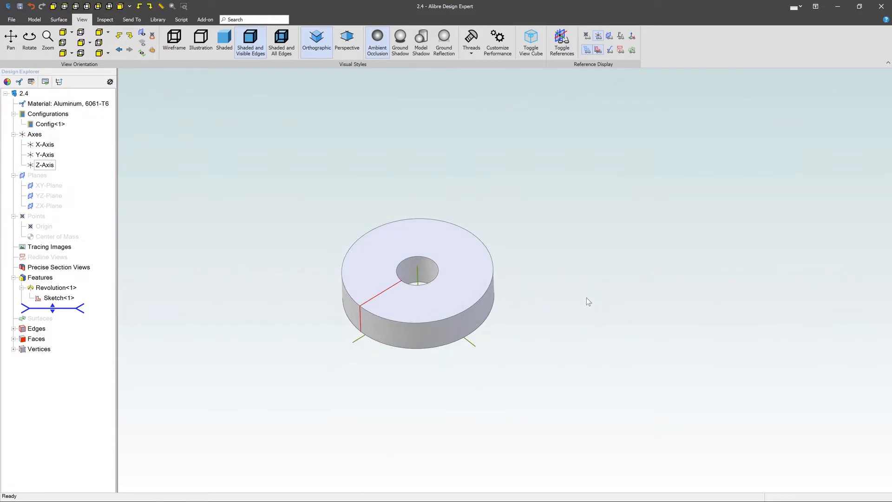
left_click(388, 297)
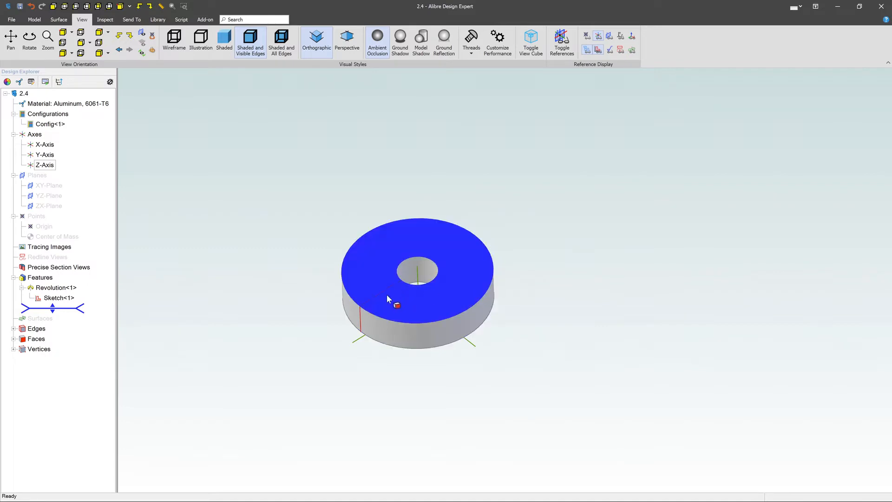
left_click(297, 295)
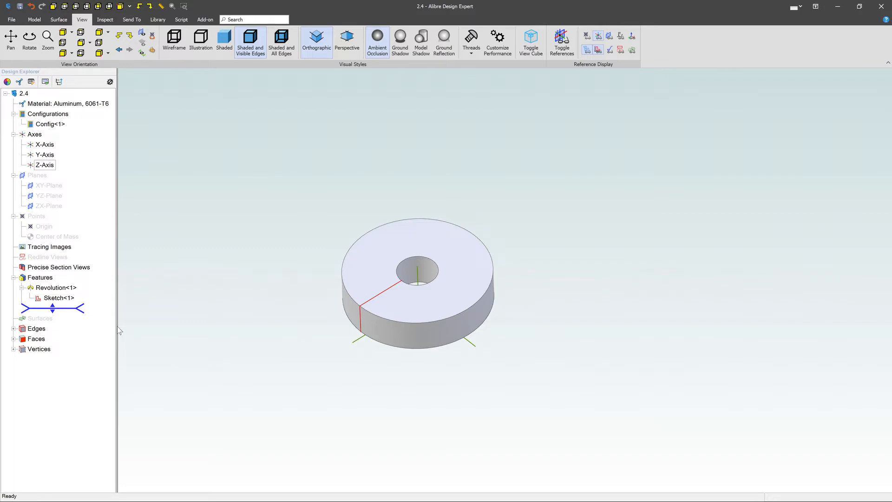
- Edit the revolution's sketch to add a circle above the rectangle, clear of the Y-axis, and finish the sketch to update the revolve
left_click(56, 301)
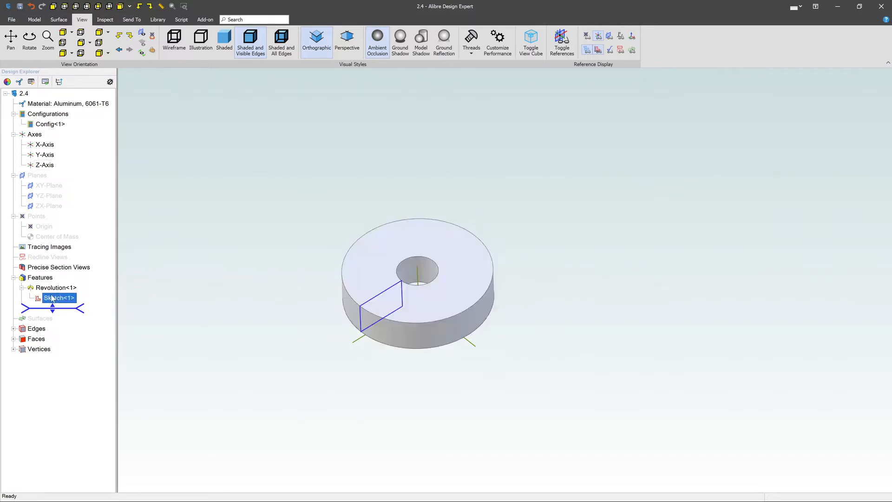
right_click(57, 301)
left_click(68, 299)
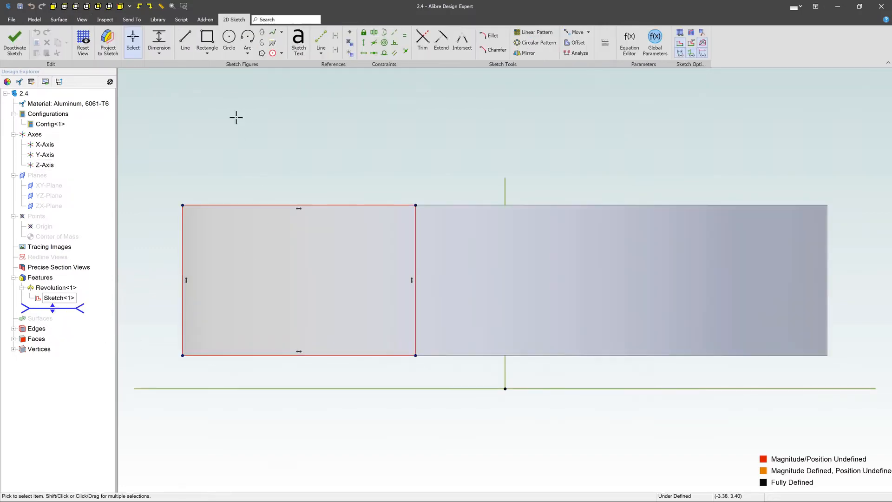
left_click(229, 38)
scroll(438, 183, "down", 3)
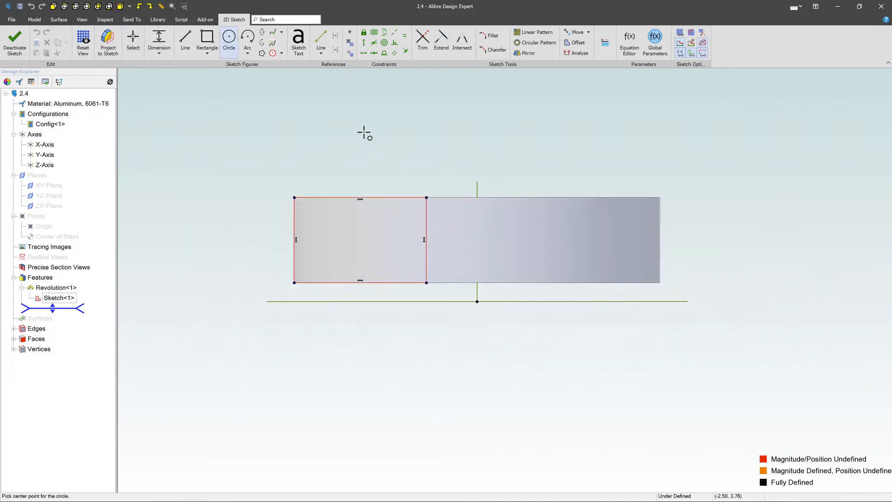
left_click(369, 133)
left_click(405, 158)
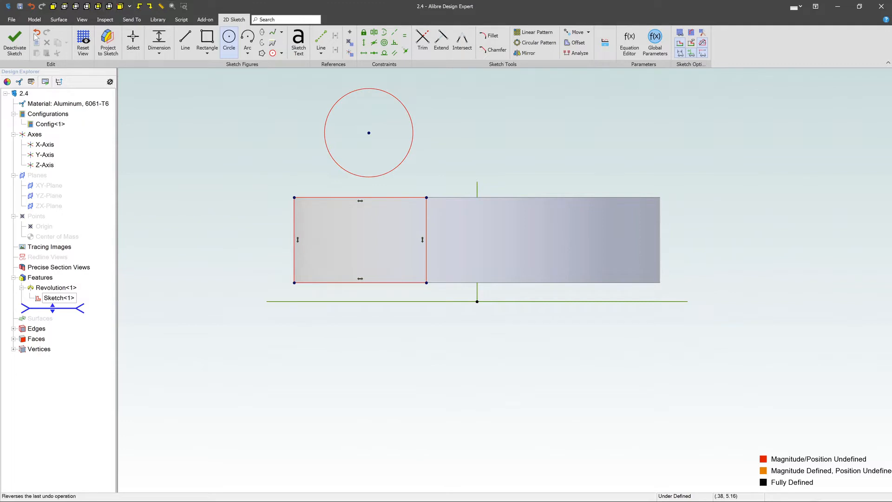
left_click(23, 43)
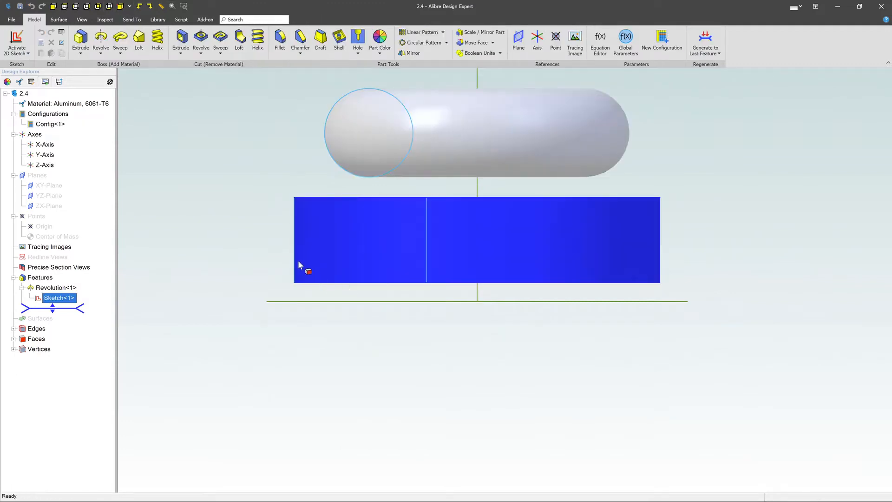
middle_click_drag(275, 258, 284, 264)
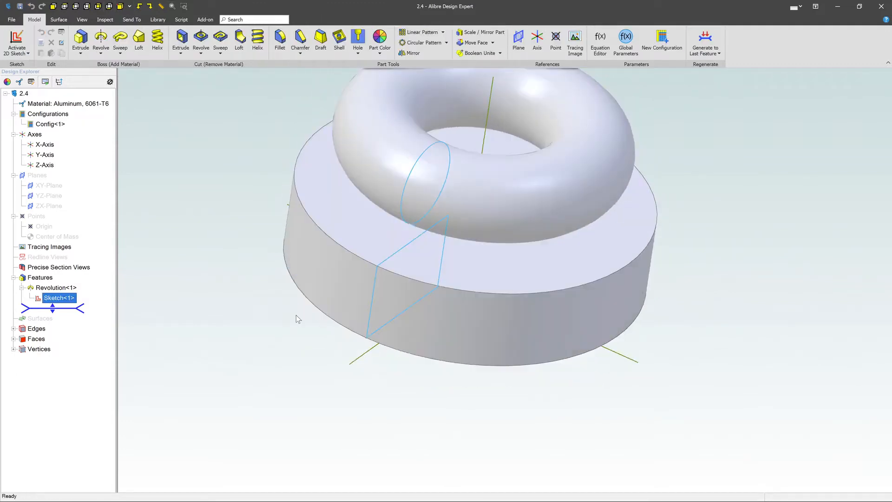
scroll(297, 318, "down", 5)
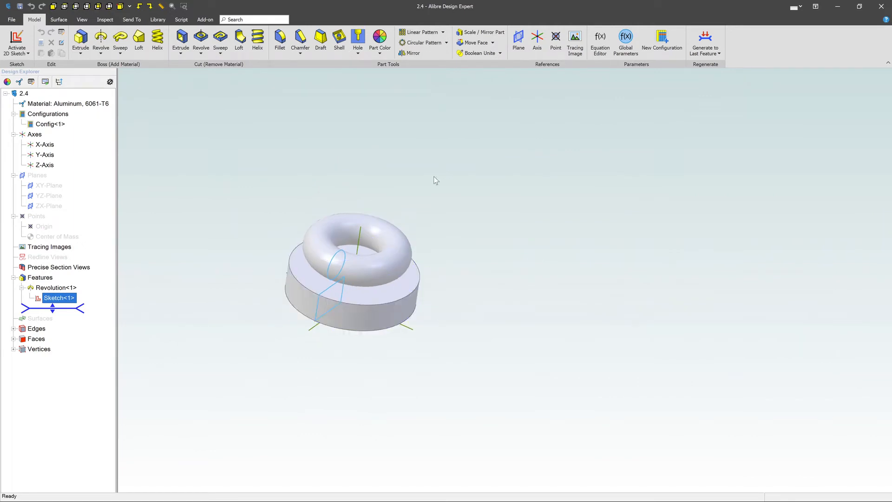
- Reopen the revolution's sketch and draw a three-segment zigzag line crossing the rectangle's upper-left corner and the circle's upper-left side
right_click(57, 299)
left_click(72, 305)
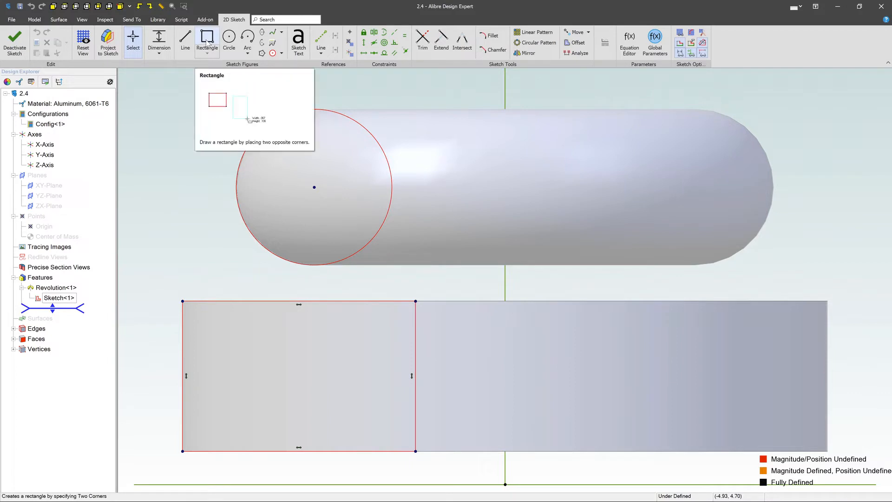
left_click(185, 40)
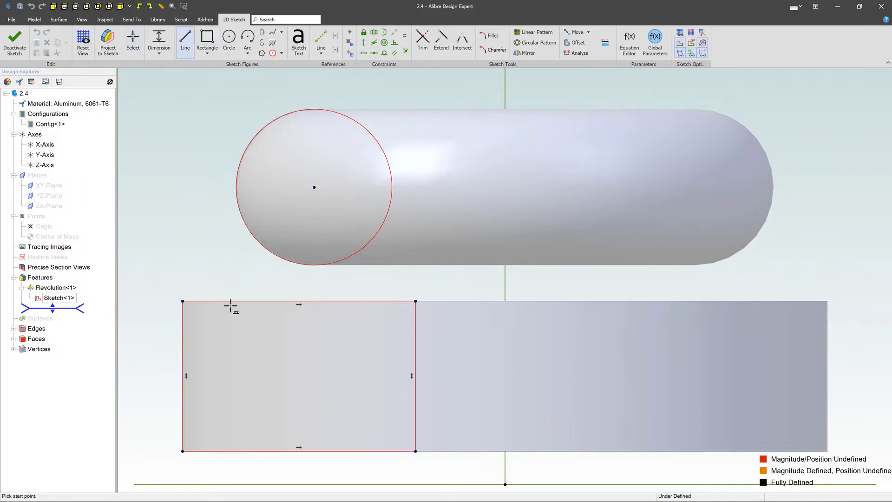
left_click(147, 366)
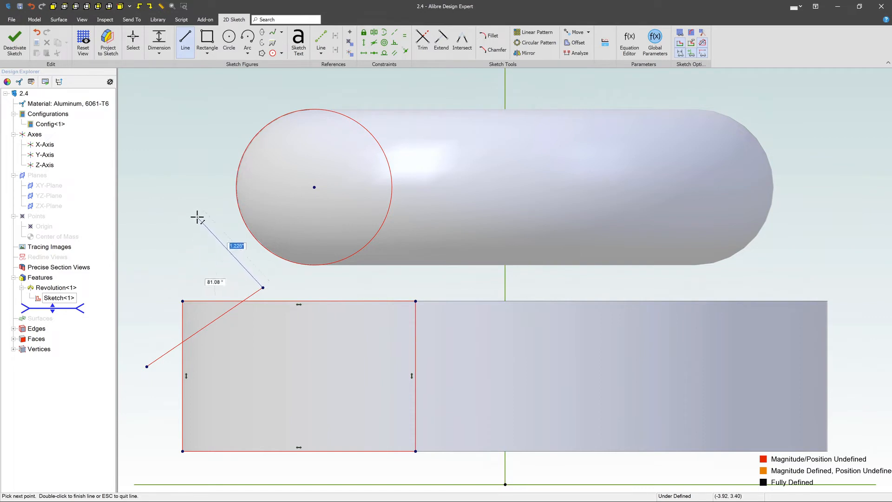
left_click(198, 215)
left_click(379, 86)
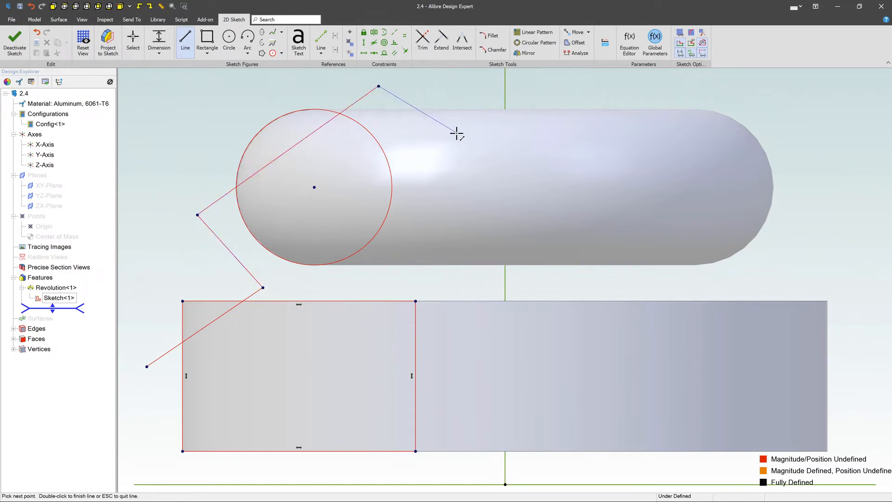
key("Escape")
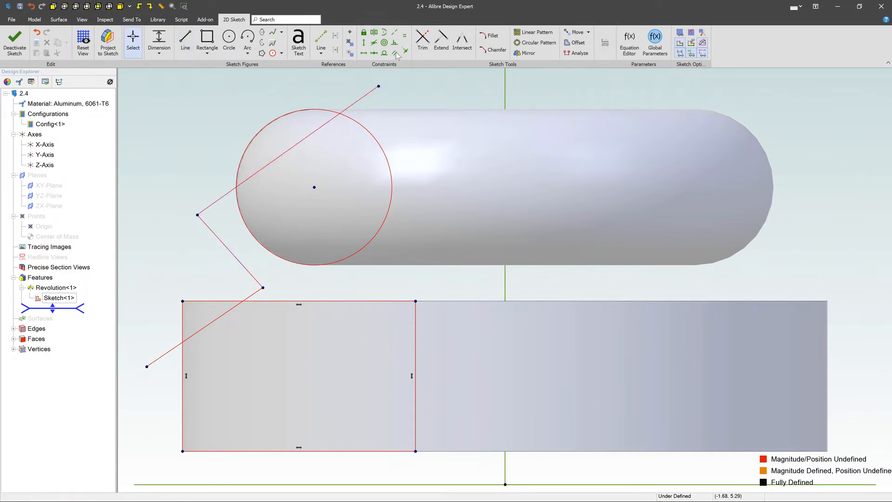
- Trim the circle's upper-left arc, the rectangle's upper-left corner and the excess line pieces, leaving two closed bevelled profiles, and finish the sketch
left_click(422, 39)
left_click(289, 113)
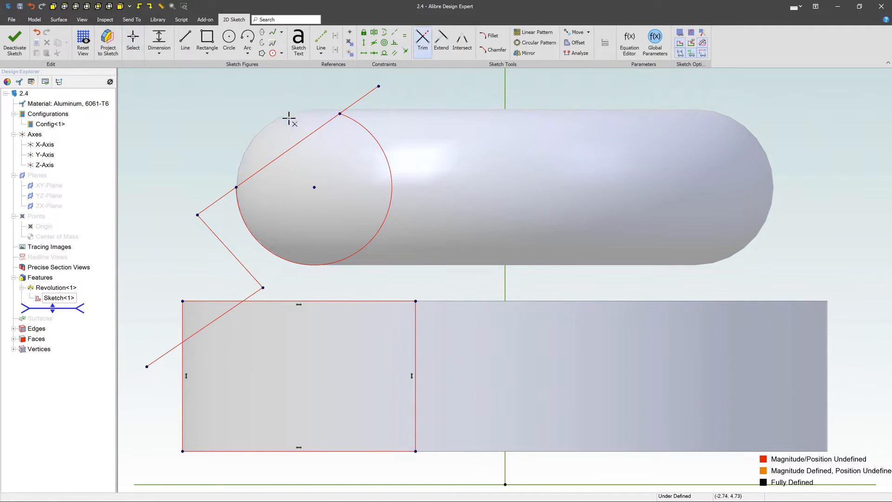
left_click(361, 97)
left_click(201, 213)
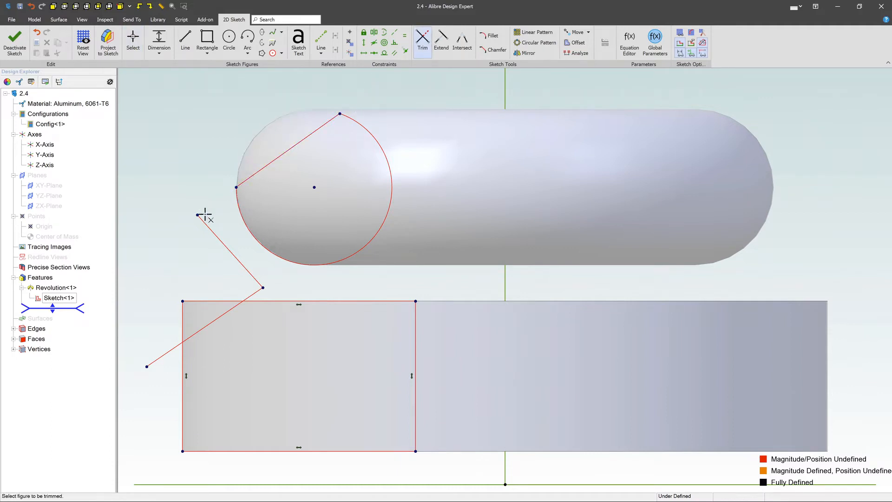
left_click(204, 219)
left_click(226, 302)
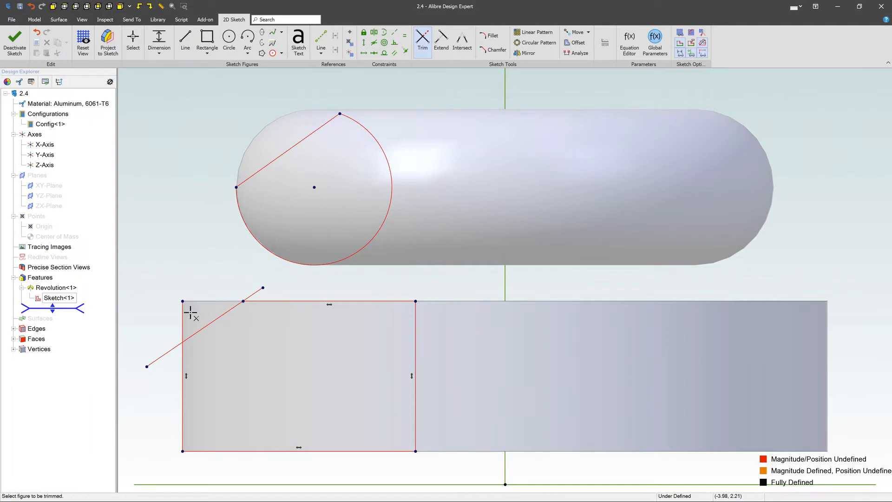
left_click(182, 318)
left_click(172, 349)
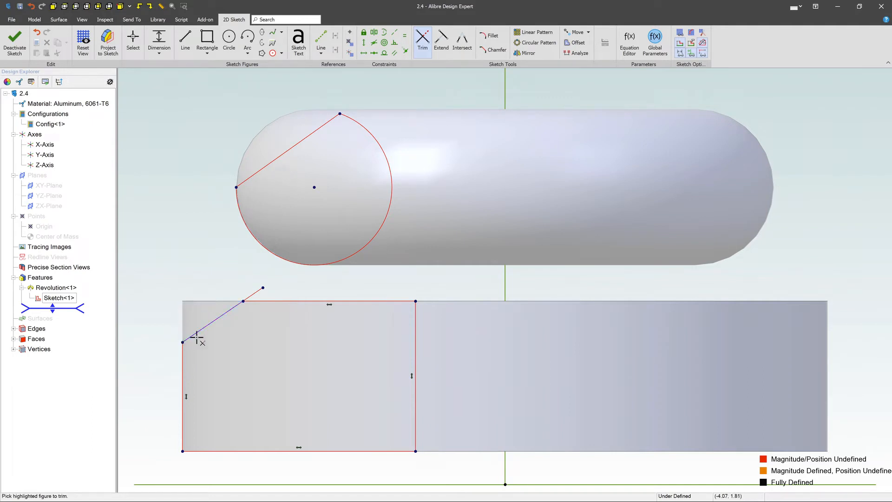
left_click(254, 293)
left_click(26, 51)
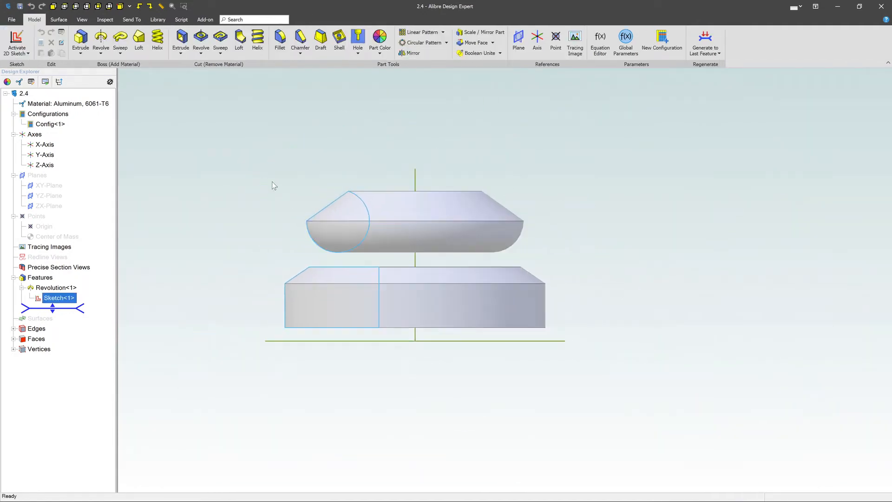
left_click(250, 190)
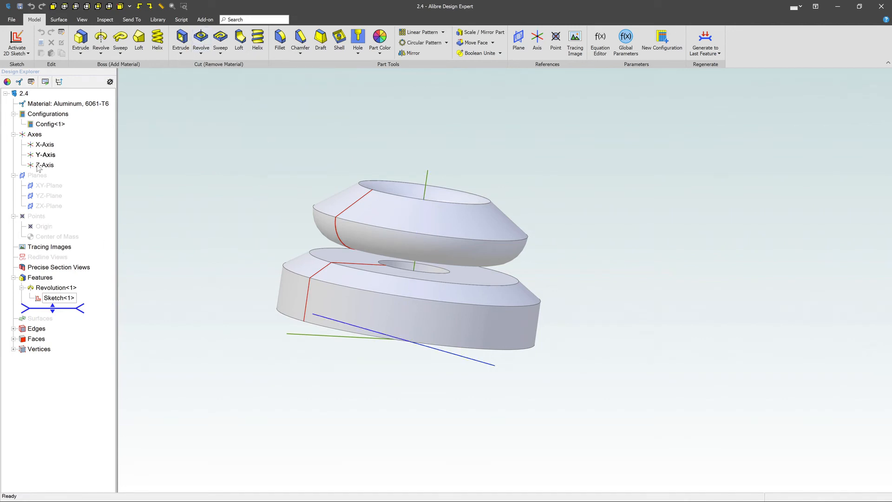
- Start a new sketch on the XY-Plane and draw a rectangle overlapping the lower-left outer corner of the lower disc
left_click(37, 187)
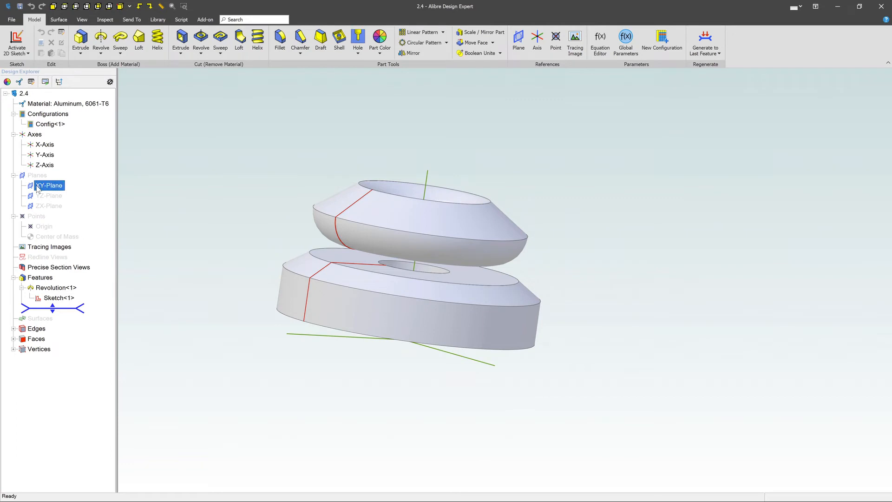
left_click(17, 43)
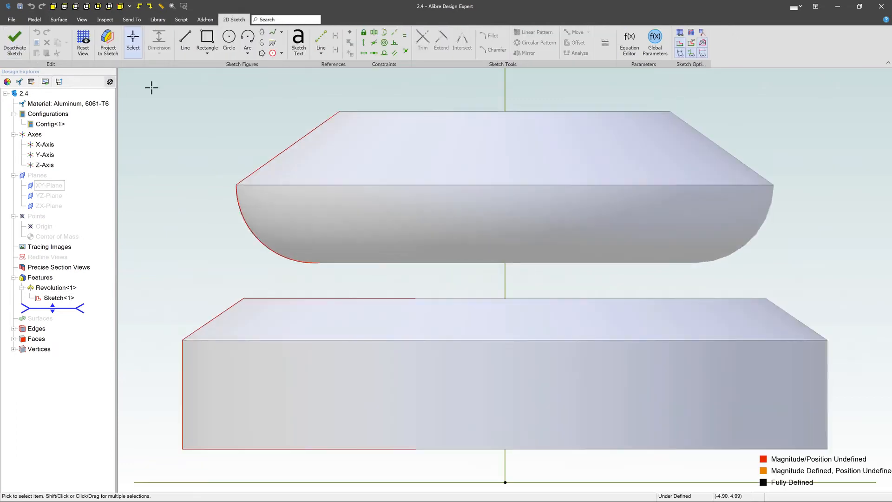
left_click(207, 42)
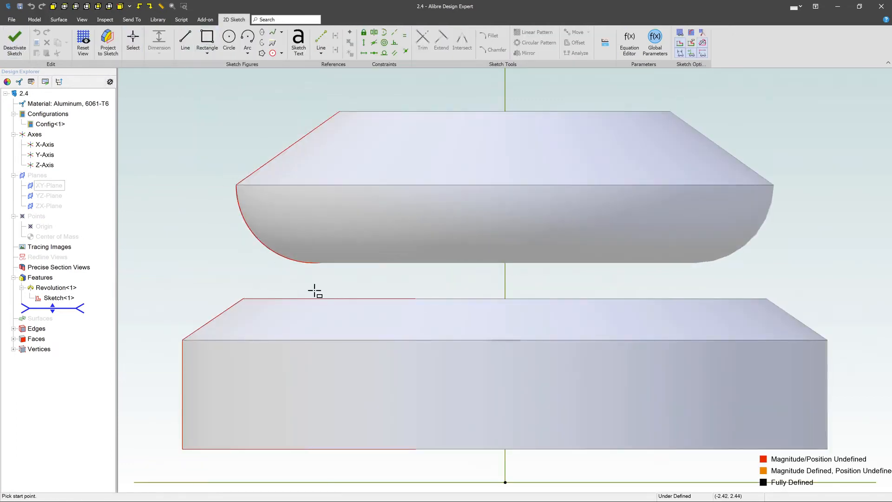
scroll(319, 293, "down", 2)
scroll(319, 293, "down", 2)
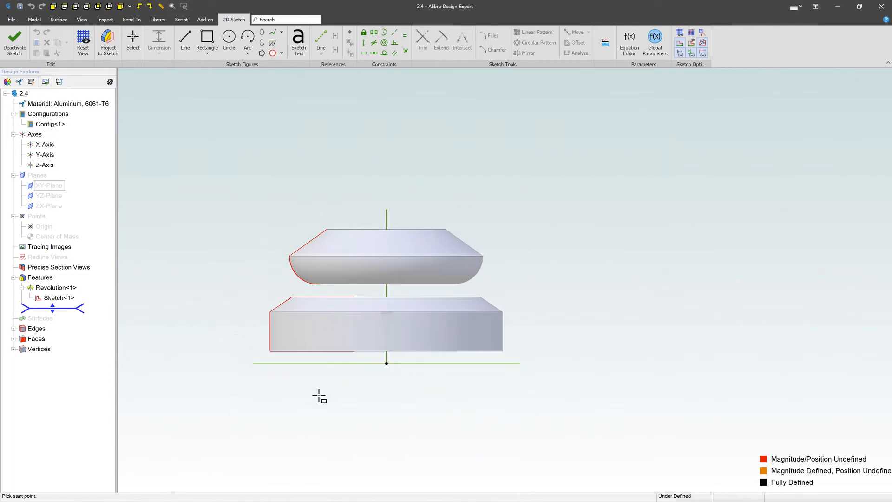
left_click(250, 331)
left_click(331, 393)
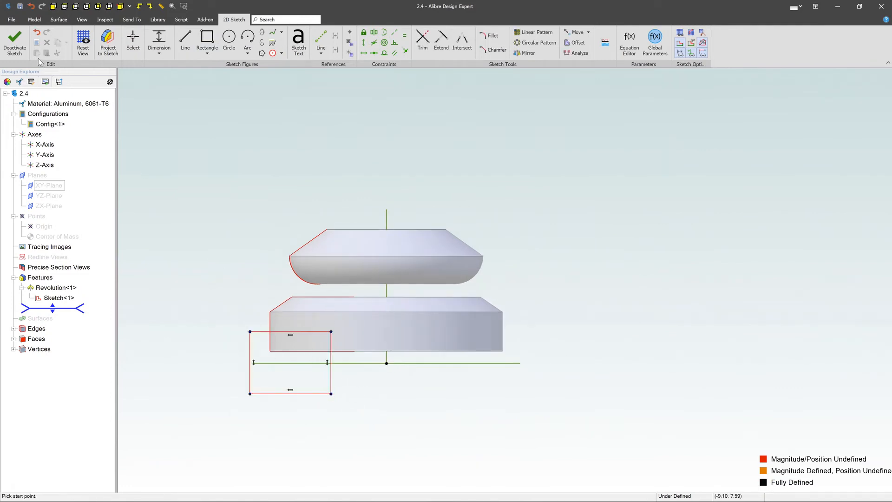
- Revolve-cut the rectangle sketch 360° around the Y-Axis to remove material from the lower disc's bottom outer edge
left_click(34, 20)
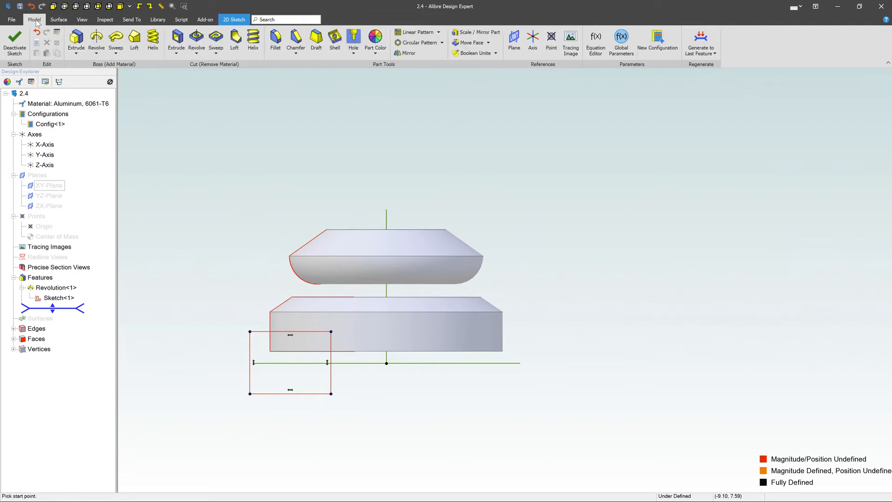
left_click(197, 47)
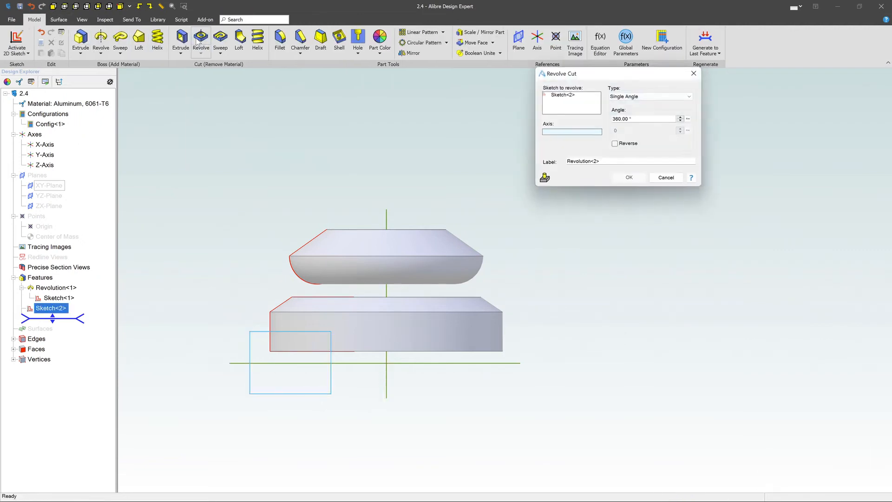
left_click(388, 392)
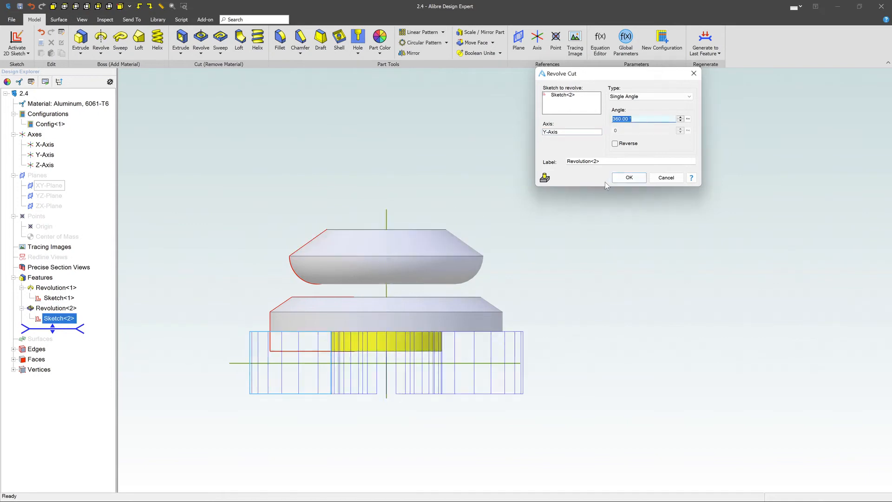
left_click(630, 178)
left_click(538, 214)
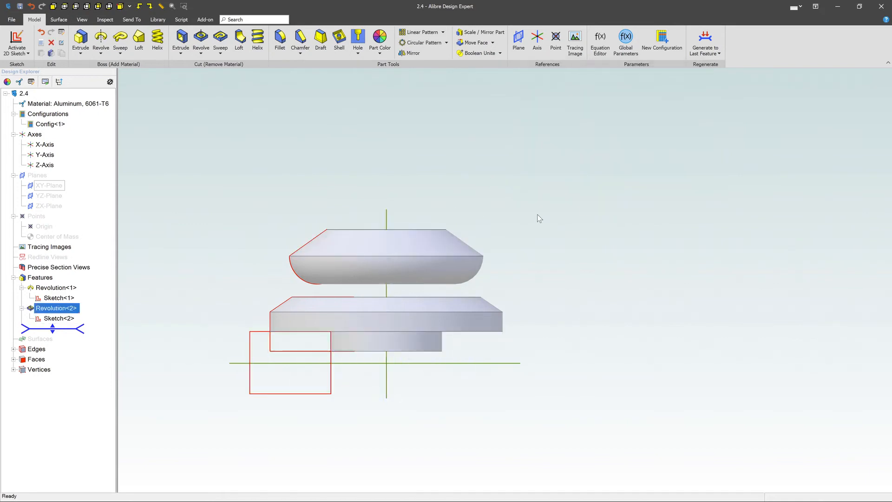
middle_click_drag(537, 213, 527, 195)
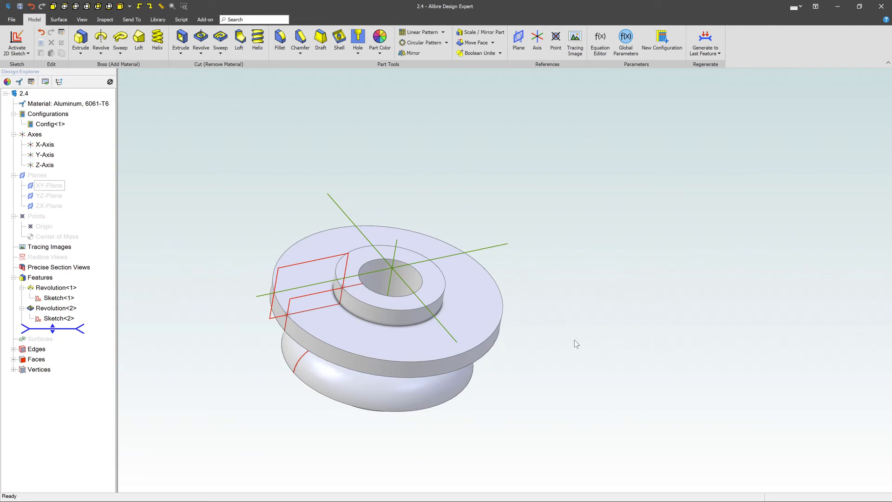
middle_click_drag(575, 340, 557, 334)
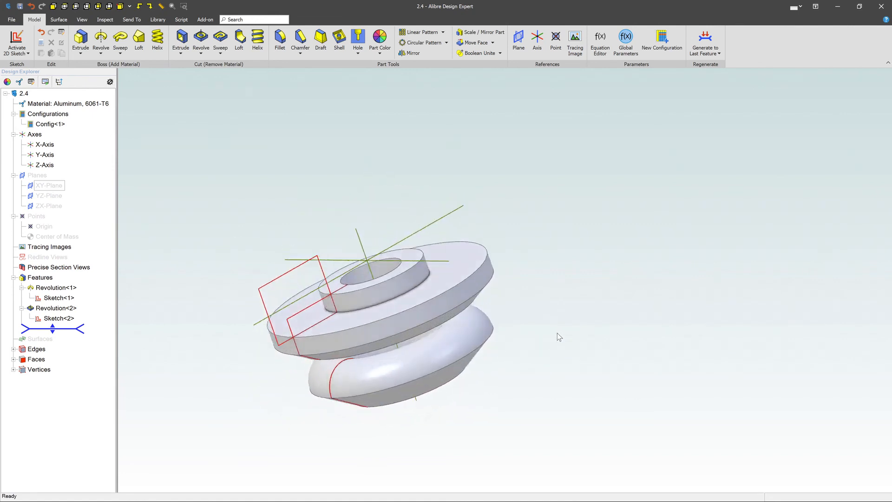